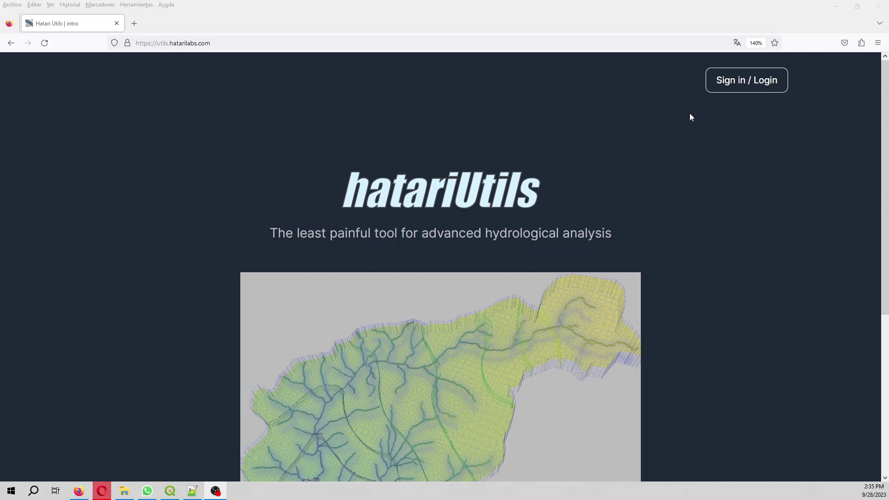
Choose to sign in to Hatari Utils with a Hatarilabs Apps account.
left_click(728, 83)
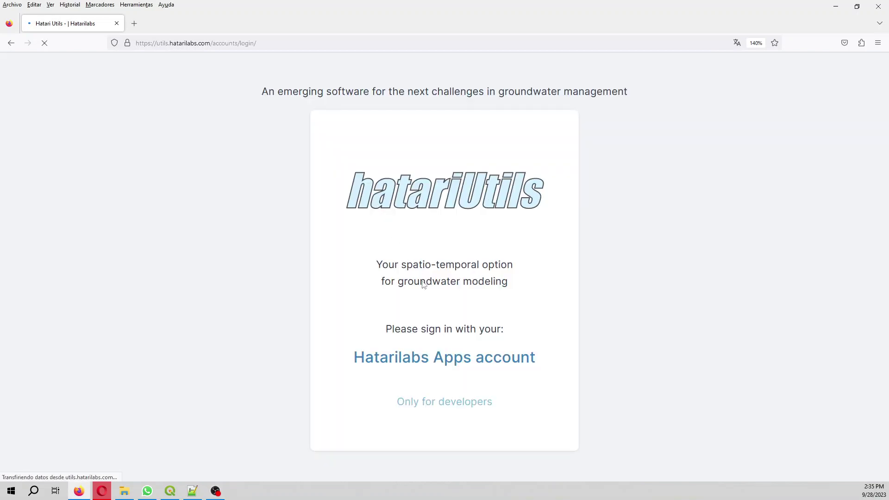
left_click(453, 361)
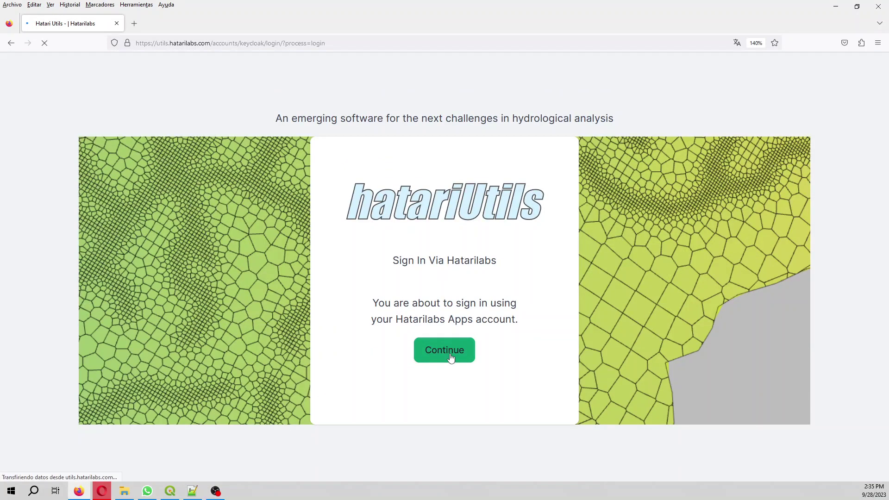
left_click(450, 355)
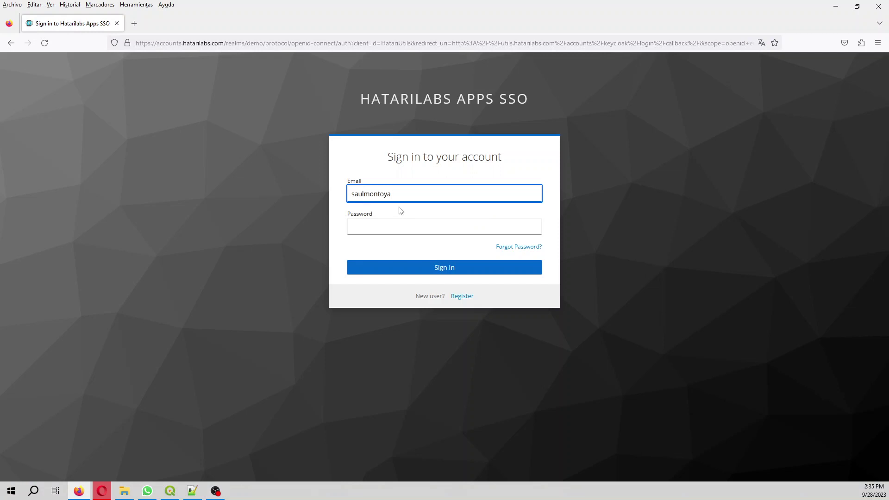
Enter the account e-mail and password and submit the login.
key("Tab")
type("******")
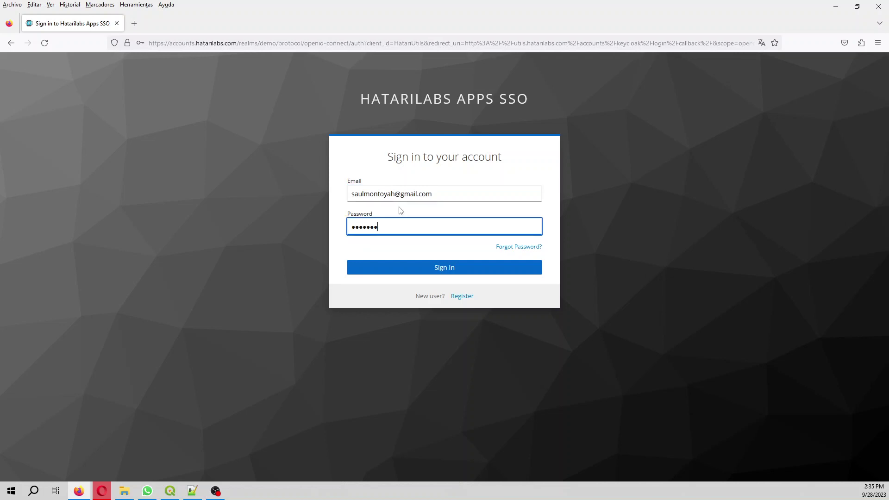
key("BackSpace")
key("BackSpace")
key("BackSpace")
key("BackSpace")
key("BackSpace")
key("BackSpace")
type("*********")
key("Return")
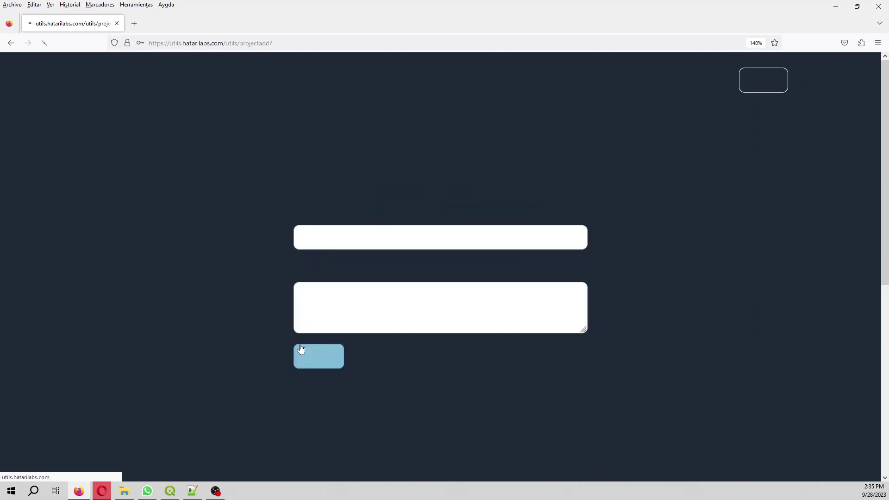
Add a project with model name ex1 and description ex1, then upload it.
left_click(358, 232)
type("pro")
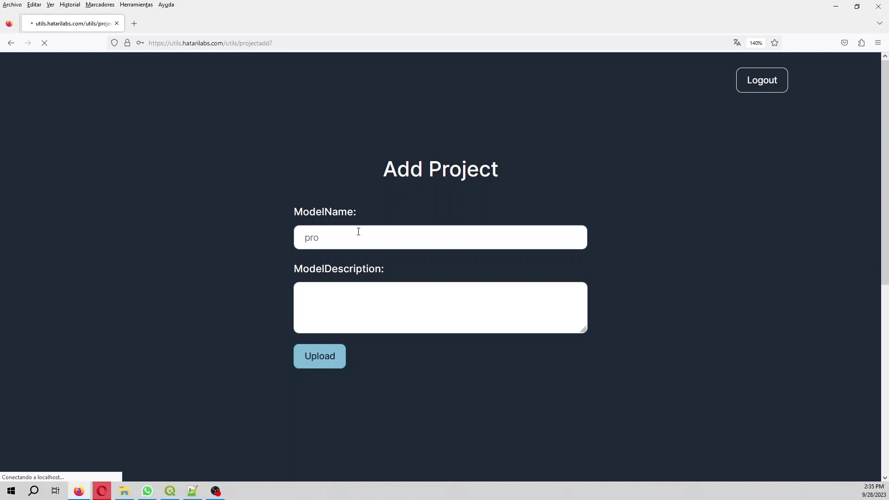
key("BackSpace")
key("BackSpace")
key("BackSpace")
type("ex1")
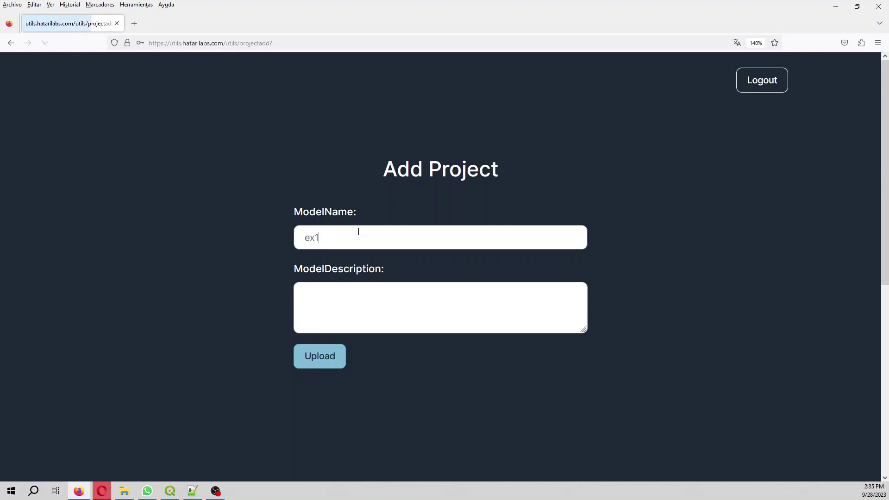
left_click(357, 302)
type("ex1")
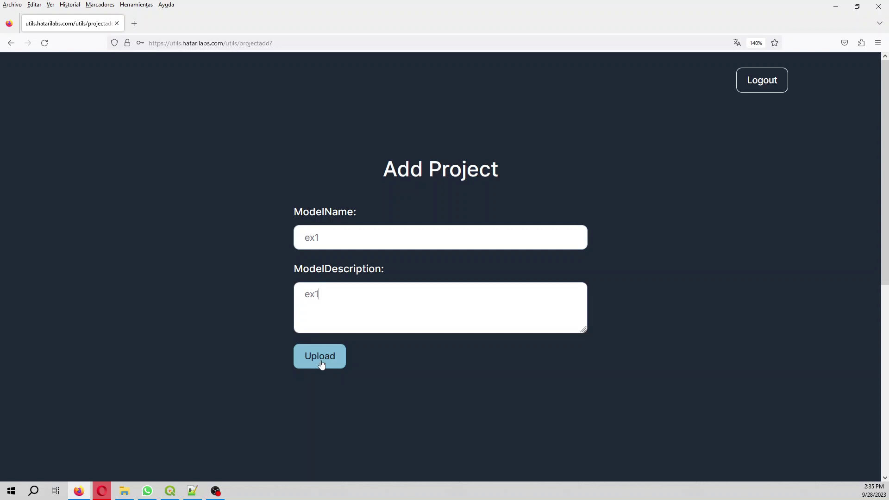
left_click(322, 364)
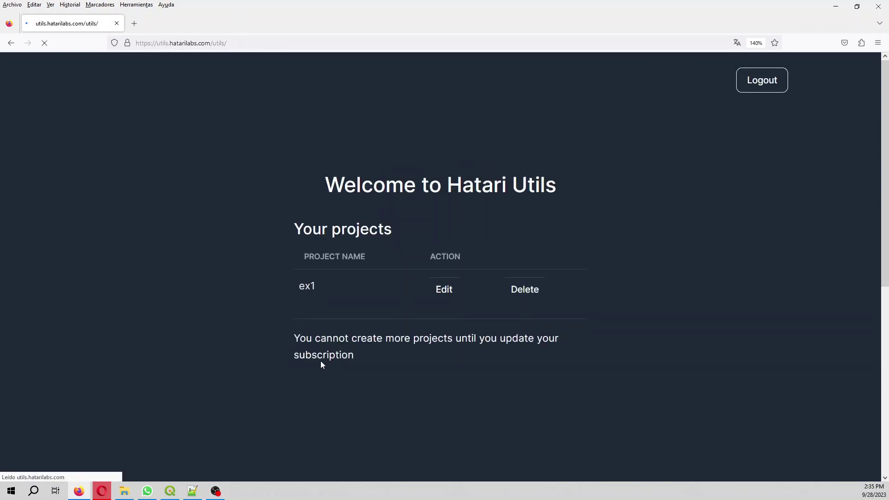
Edit project ex1 and pick the Crop App card from its App Gallery.
left_click(453, 290)
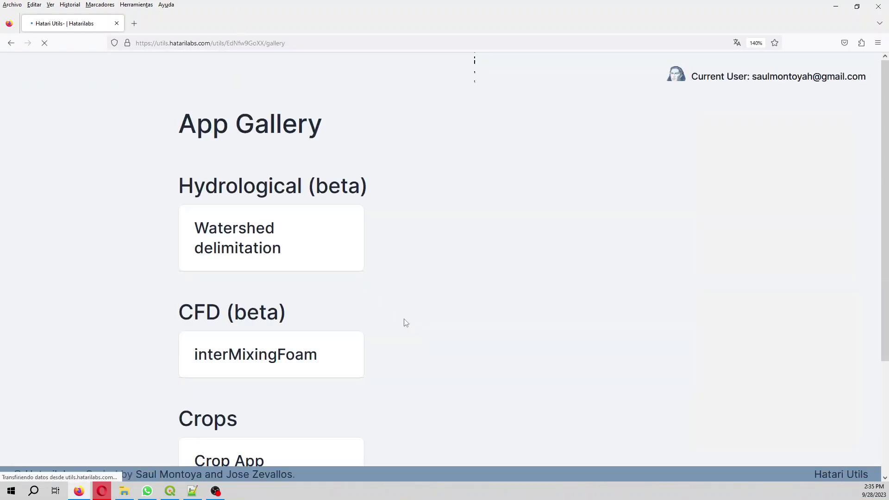
scroll(326, 315, "down", 1)
scroll(326, 315, "down", 3)
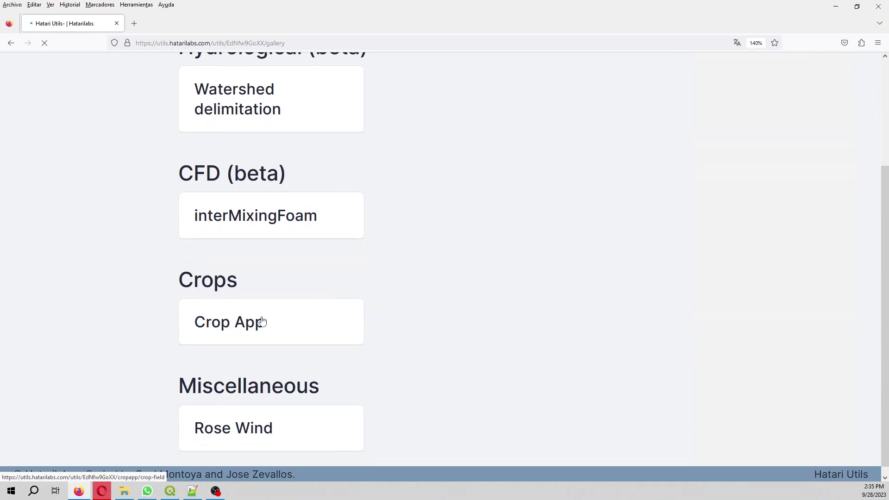
left_click(256, 324)
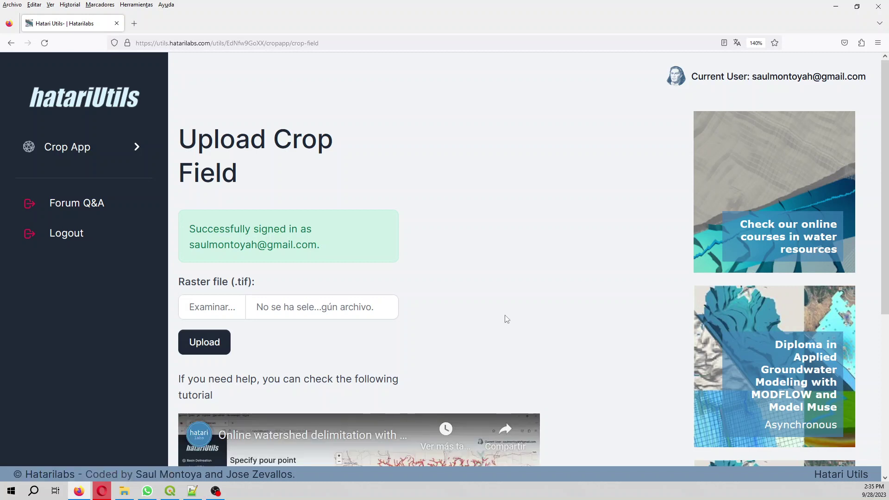
scroll(505, 319, "down", 2)
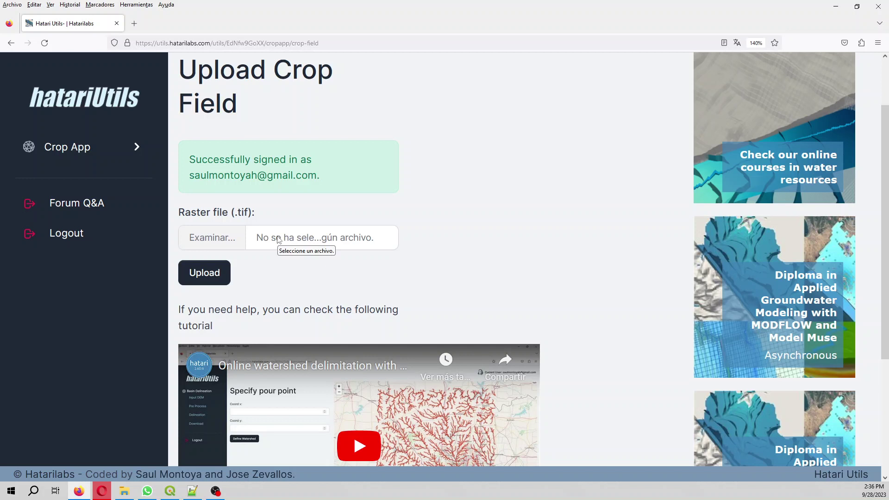
scroll(313, 251, "down", 3)
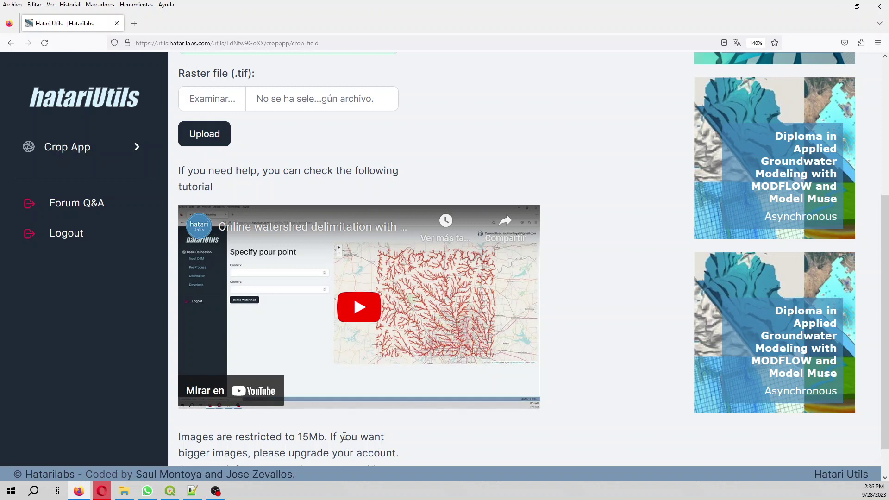
scroll(501, 470, "up", 3)
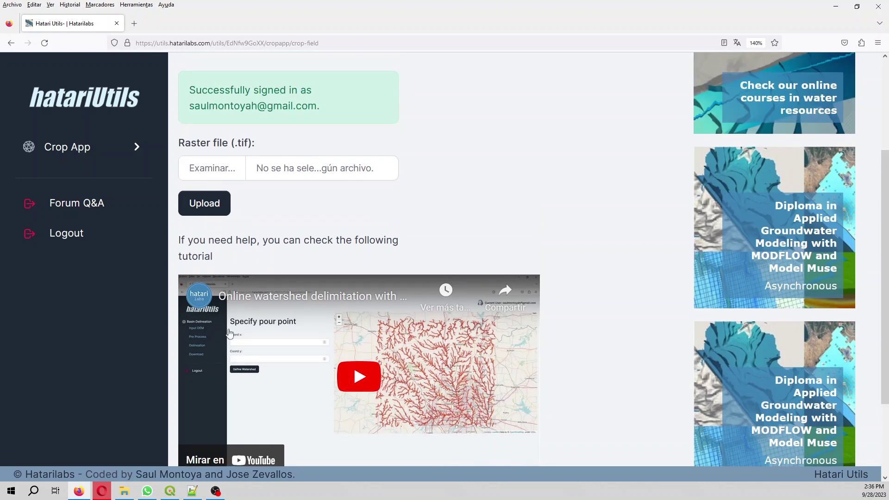
Upload palmaOrthoTotal_14cm_clip.tif from the Downloads geospatialTreeCrop Rst folder.
left_click(215, 171)
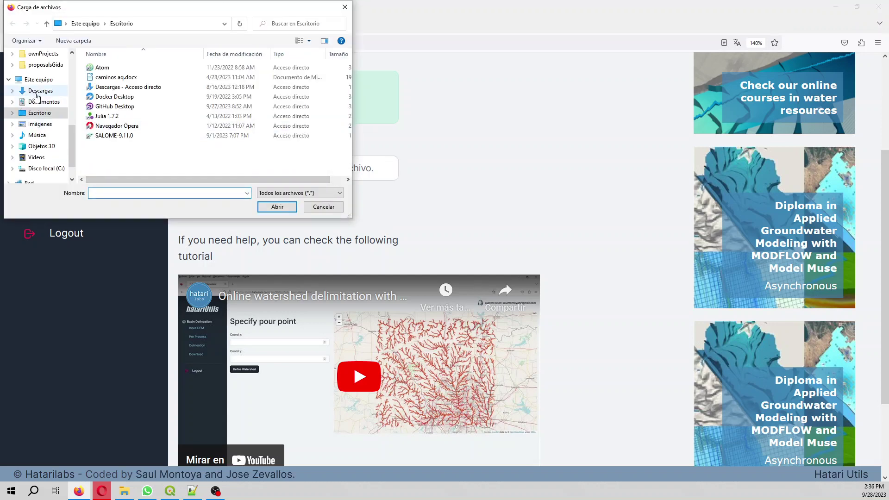
left_click(41, 91)
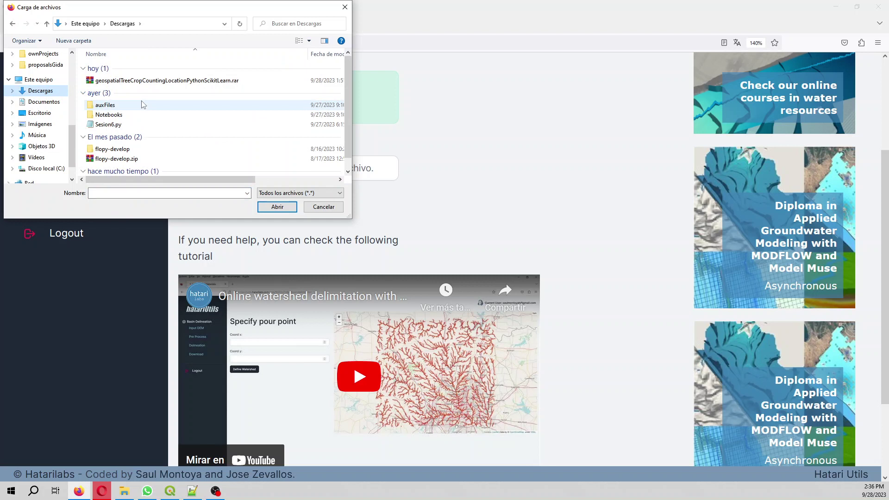
scroll(186, 105, "down", 1)
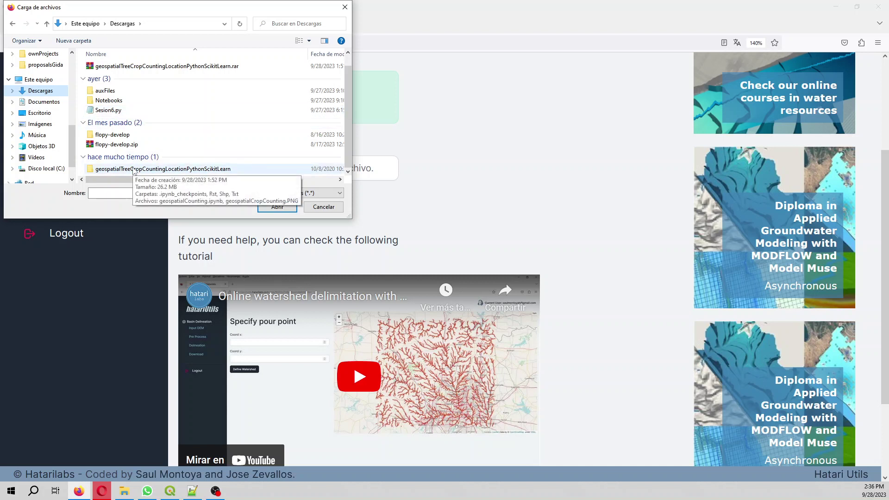
double_click(134, 169)
double_click(110, 79)
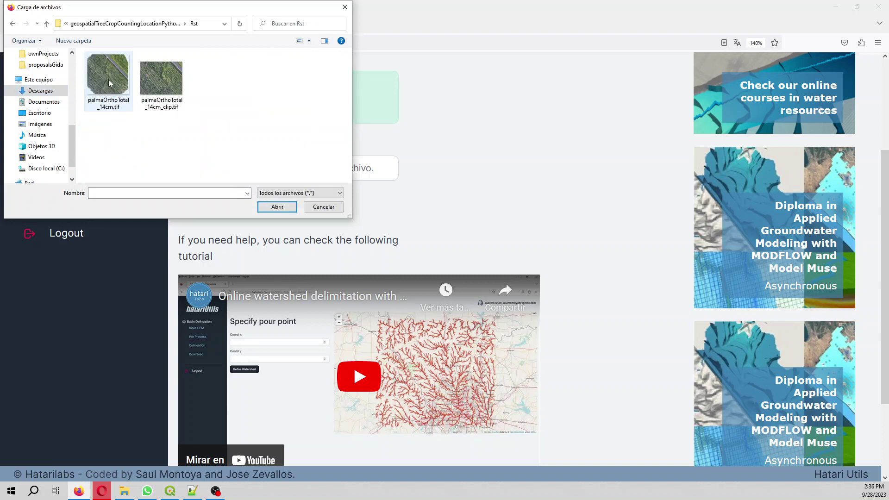
left_click(170, 87)
double_click(170, 87)
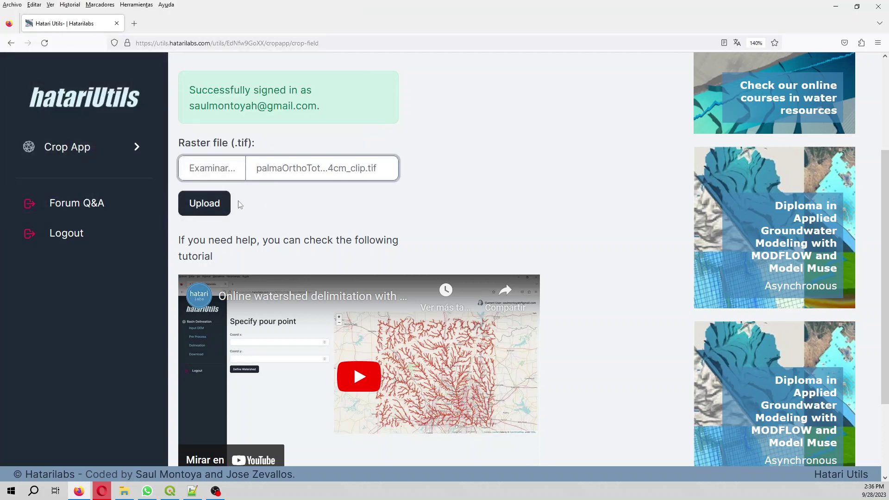
left_click(217, 211)
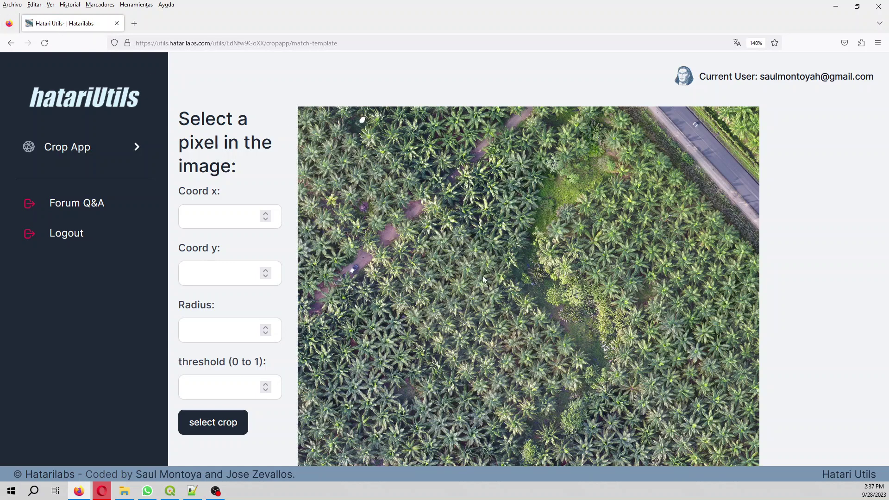
Sample a palm at pixel 555, 500, set radius 5 and threshold 0.6, and select the crop.
left_click(459, 286)
left_click(230, 328)
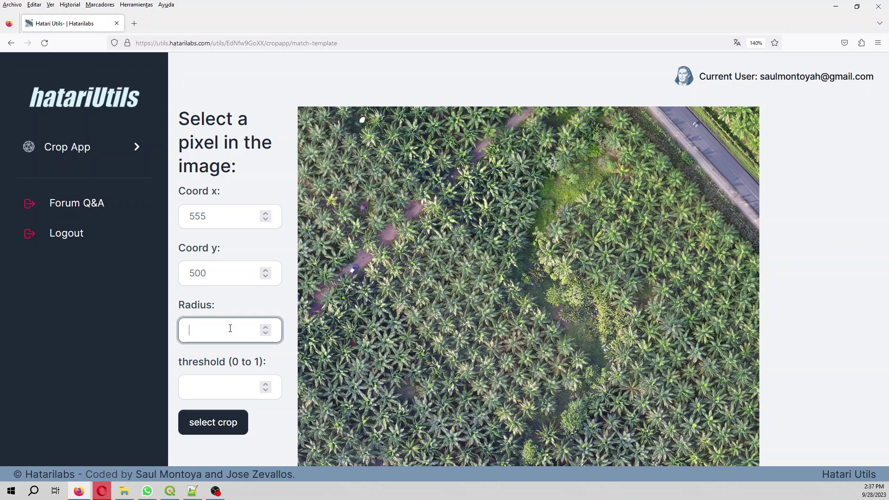
type("20")
left_click(196, 388)
double_click(194, 330)
type("5")
left_click(207, 383)
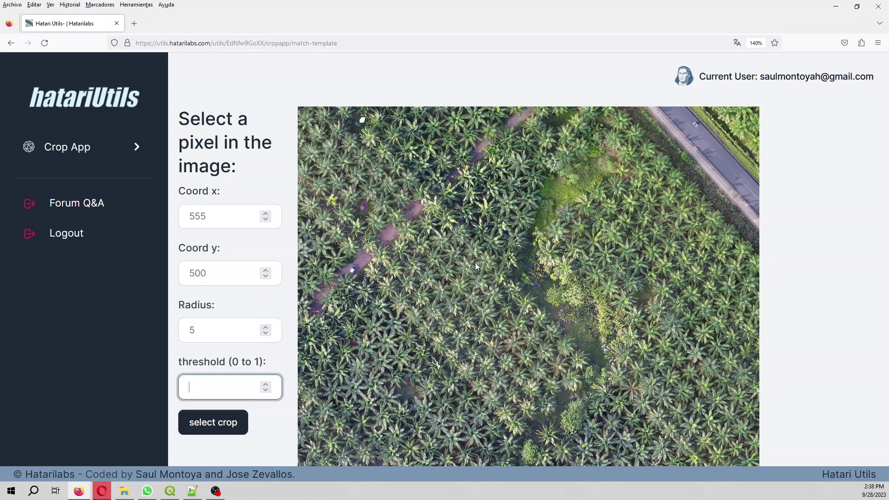
type("0.6")
left_click(217, 426)
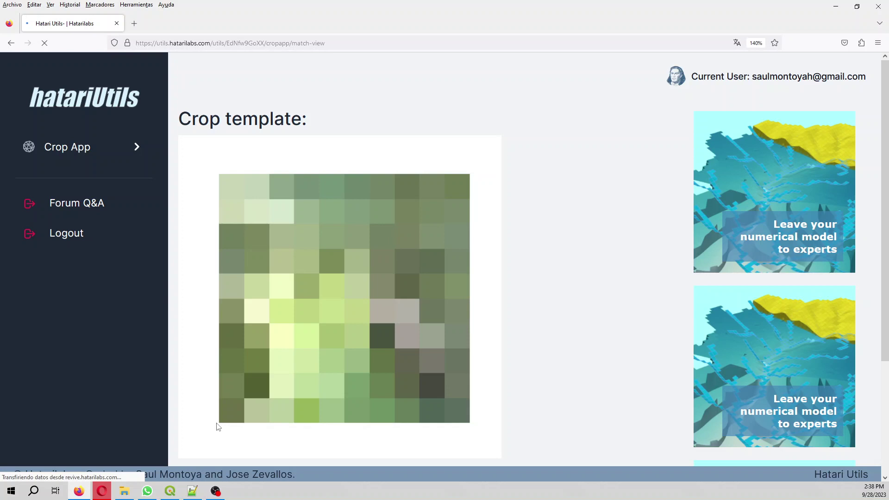
Open Crop count under the Crop App sidebar menu to count the matching palms.
left_click(93, 148)
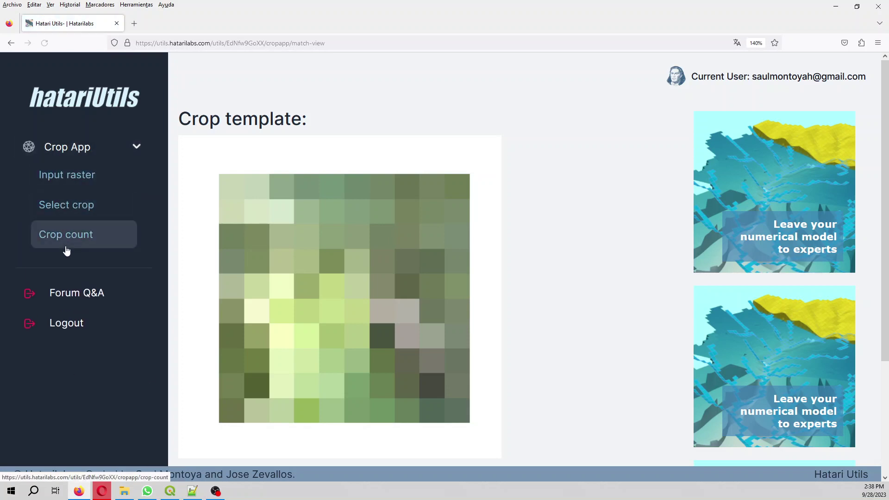
left_click(66, 235)
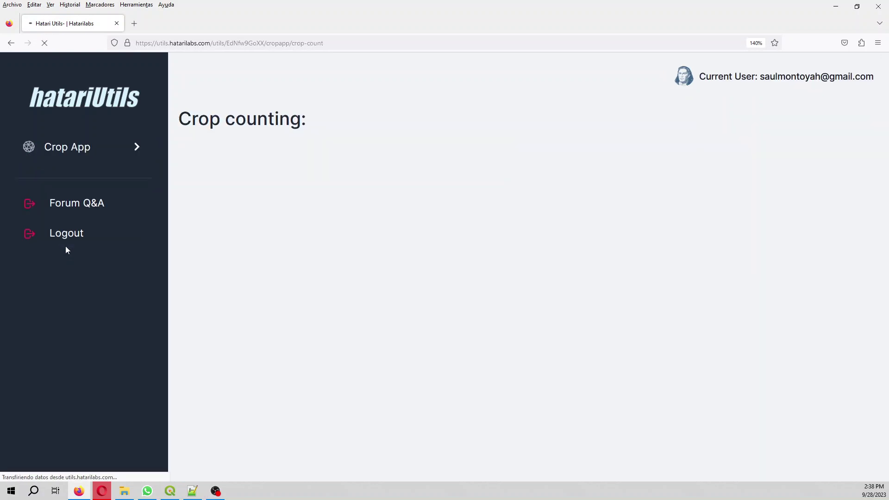